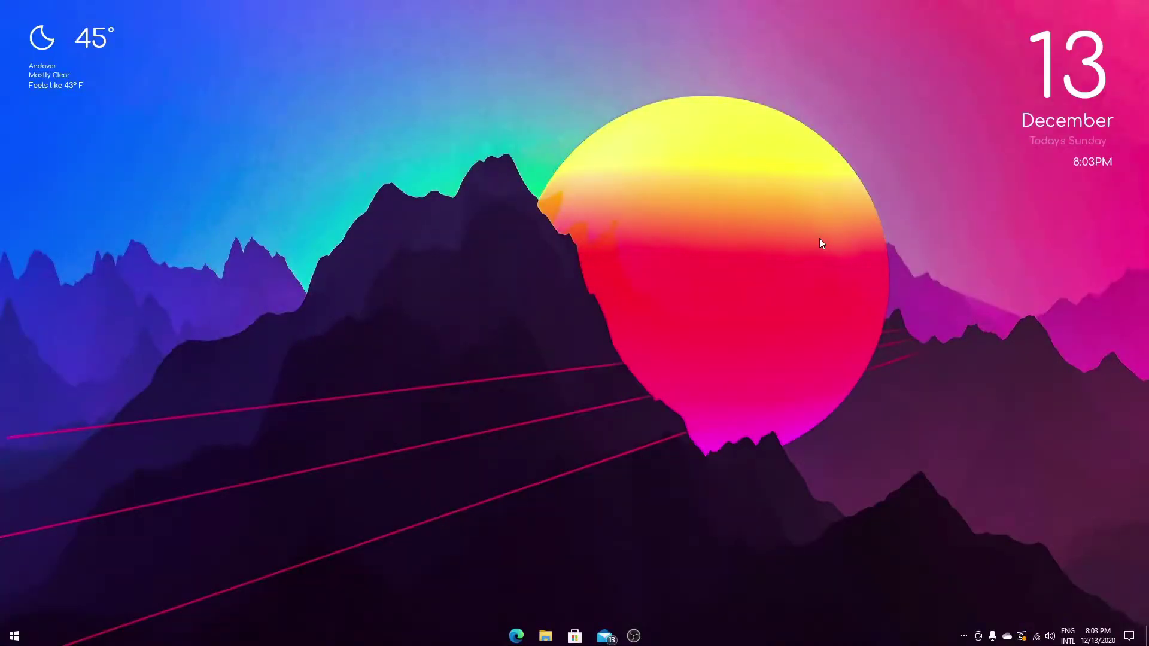
# - Open the Windows activation page in Settings and reposition its window on the desktop
pyautogui.press('super+i')
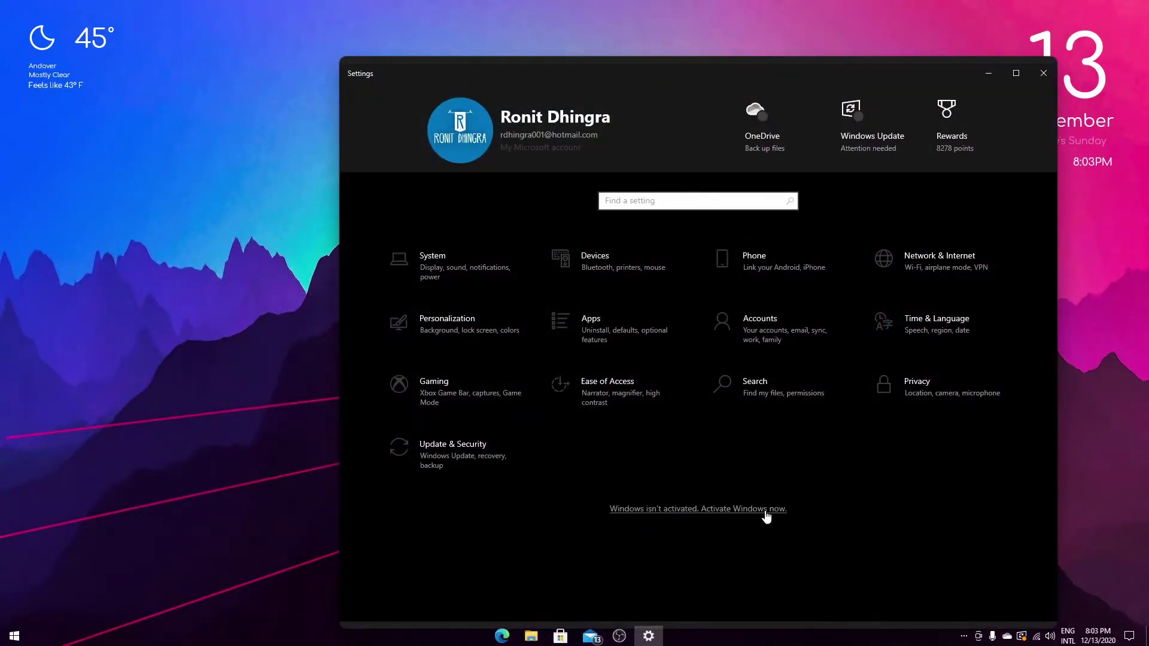
pyautogui.click(766, 513)
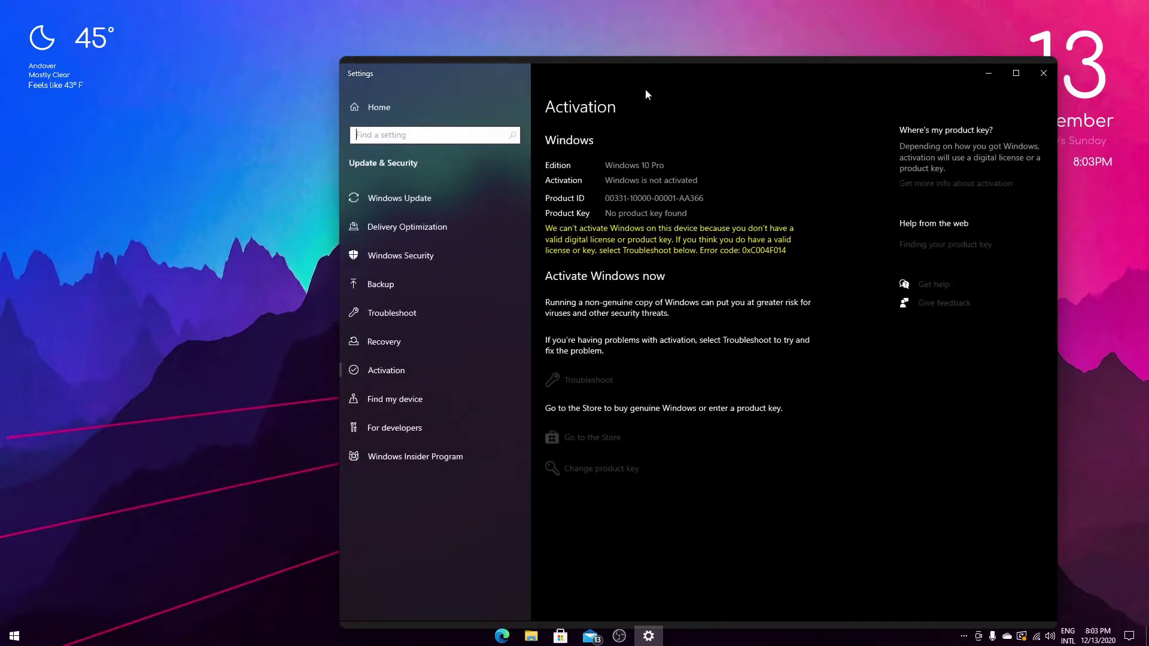
pyautogui.moveTo(617, 57); pyautogui.dragTo(583, 19)
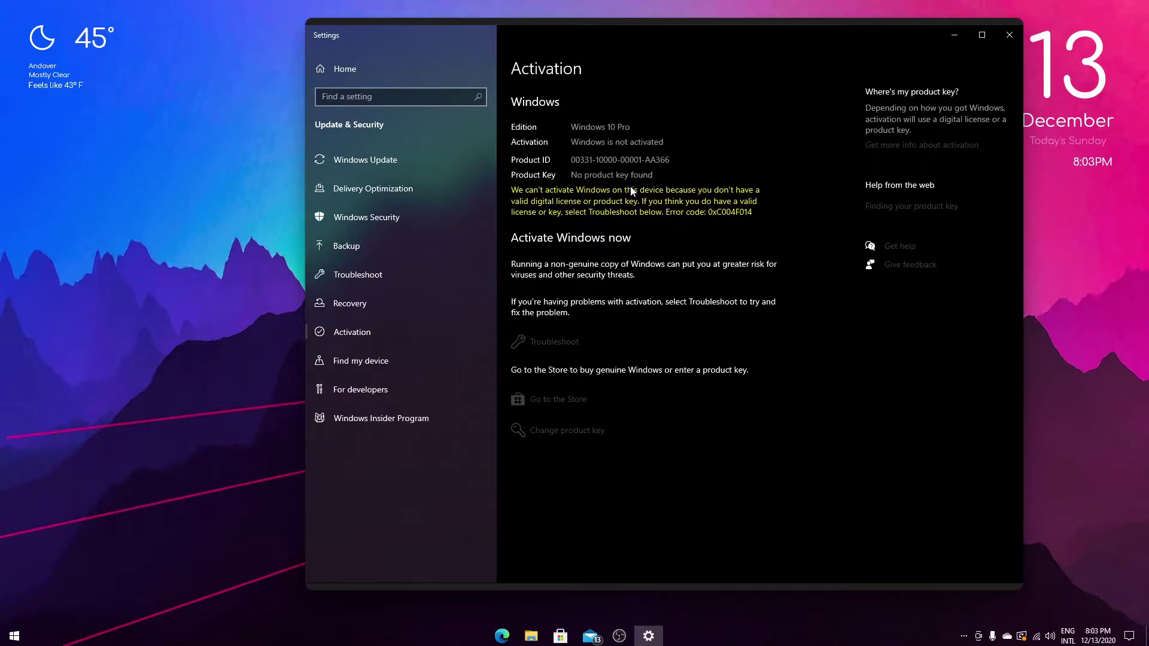
# - Find and open the file activation.txt, and arrange its window beside the Settings window
pyautogui.press('super')
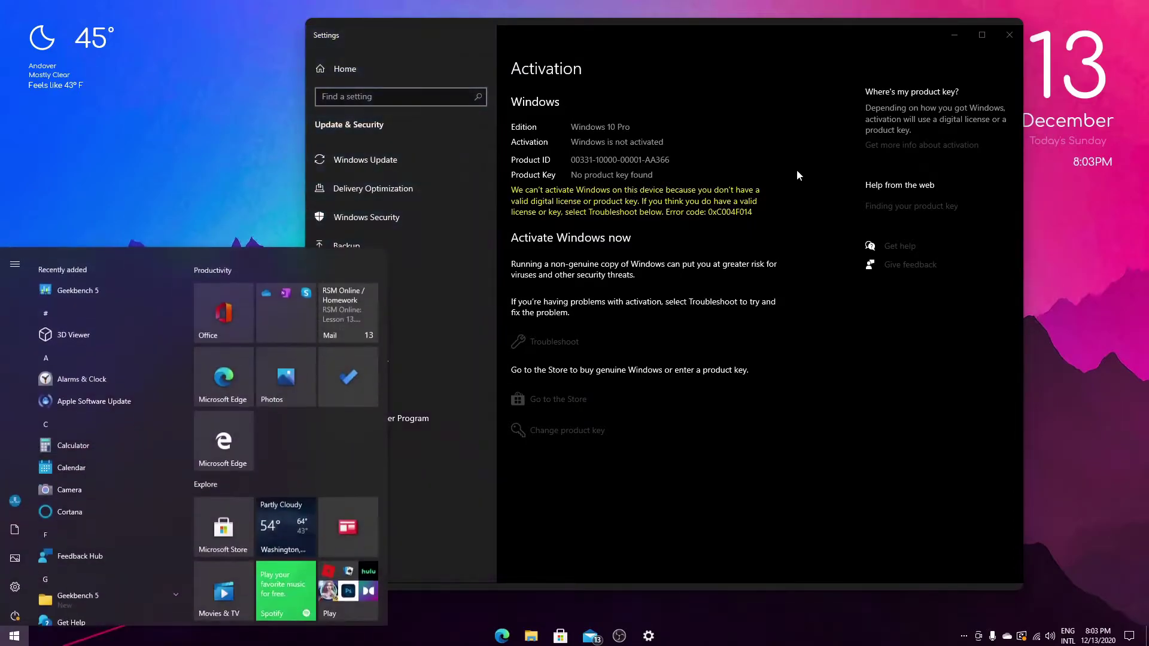
pyautogui.write('activation')
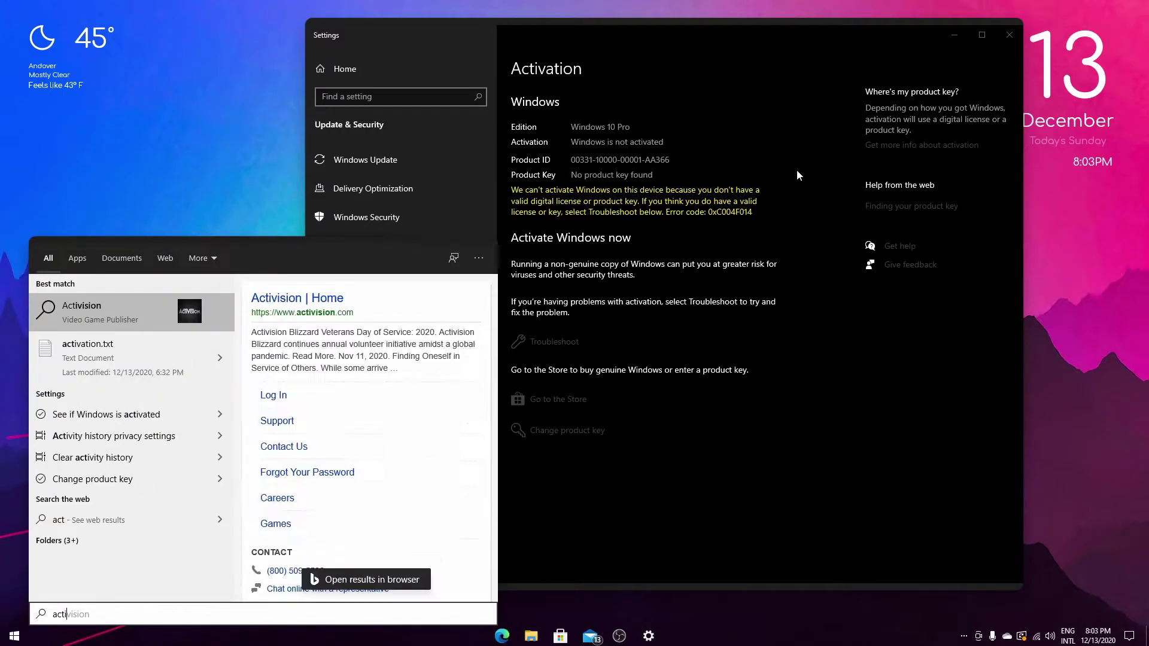
pyautogui.write('.txt')
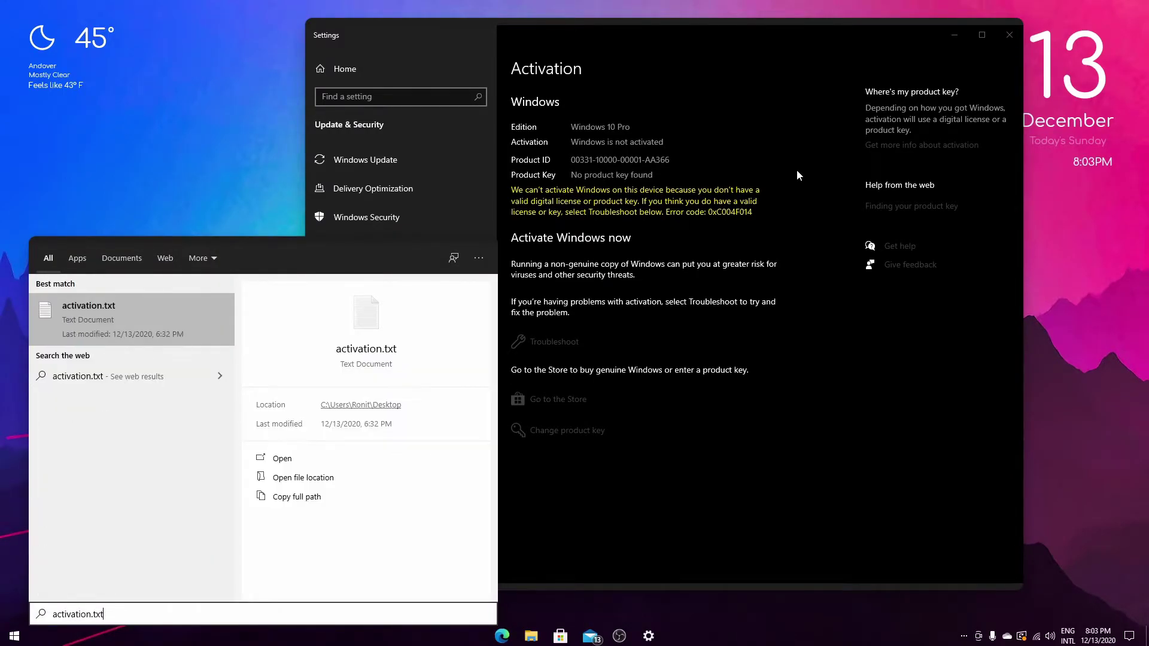
pyautogui.press('Return')
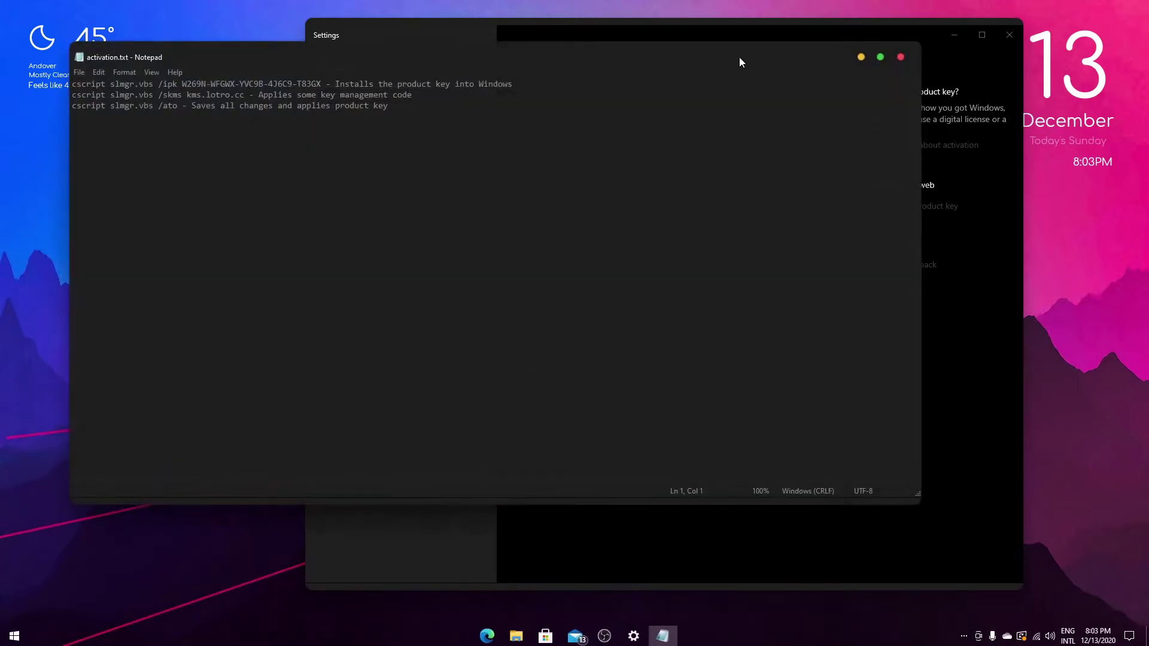
pyautogui.moveTo(729, 37); pyautogui.dragTo(789, 25)
pyautogui.click(197, 51)
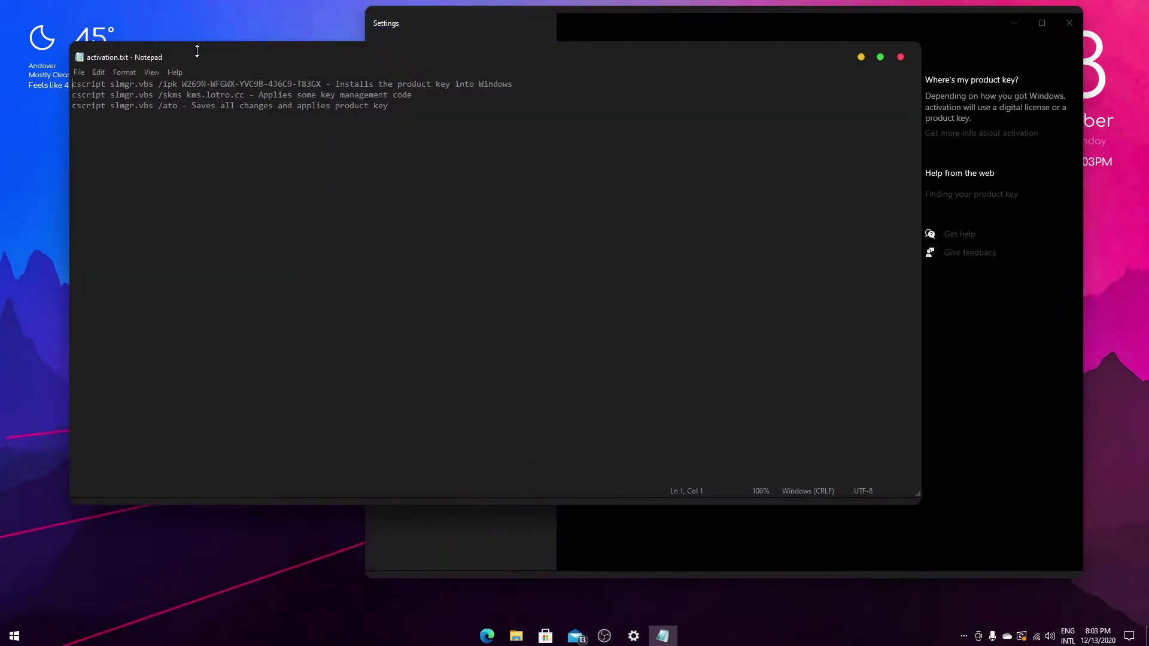
pyautogui.click(223, 41)
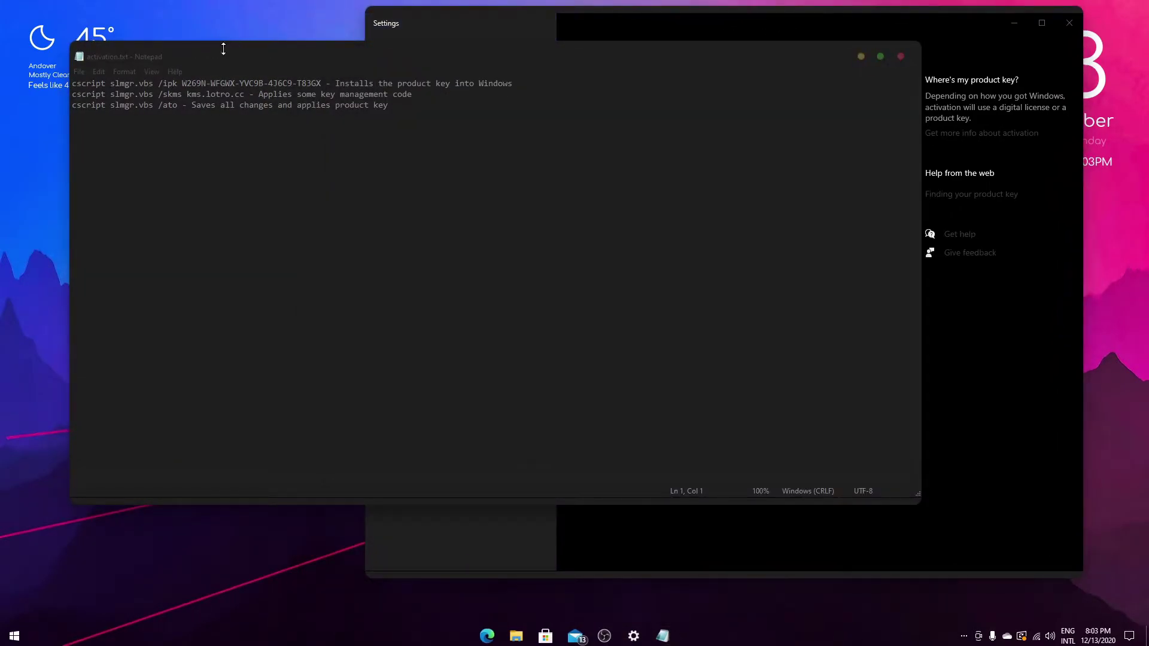
pyautogui.moveTo(94, 56); pyautogui.dragTo(186, 95)
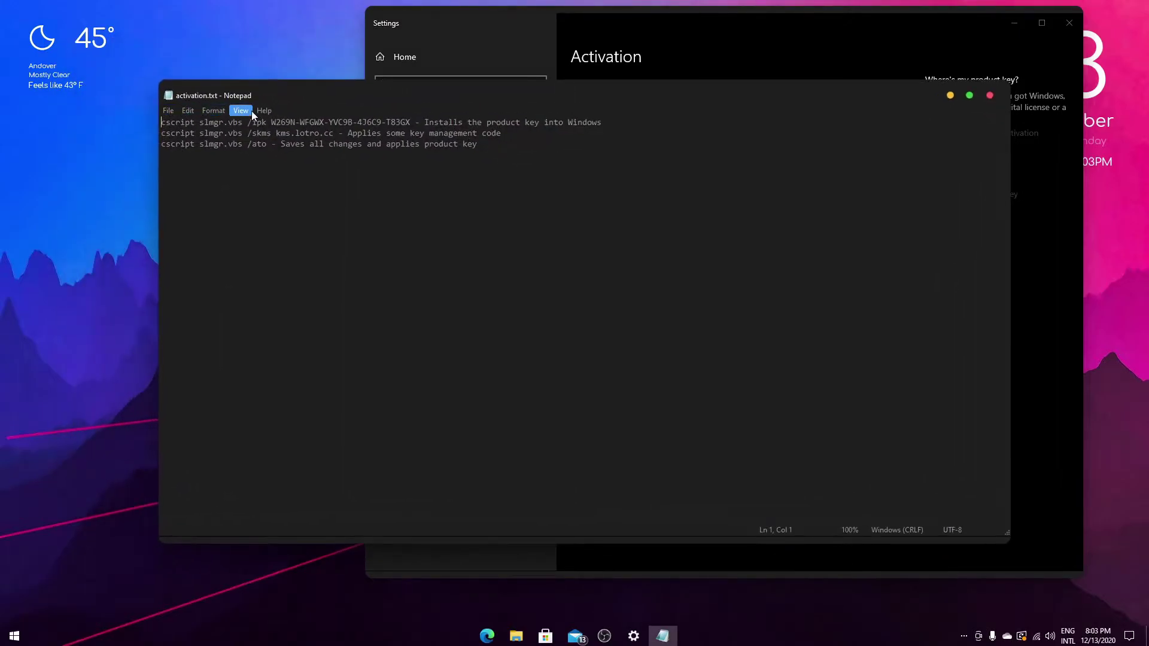
# - Examine the three slmgr.vbs commands in activation.txt and the description written after each one
pyautogui.moveTo(243, 123); pyautogui.dragTo(161, 122)
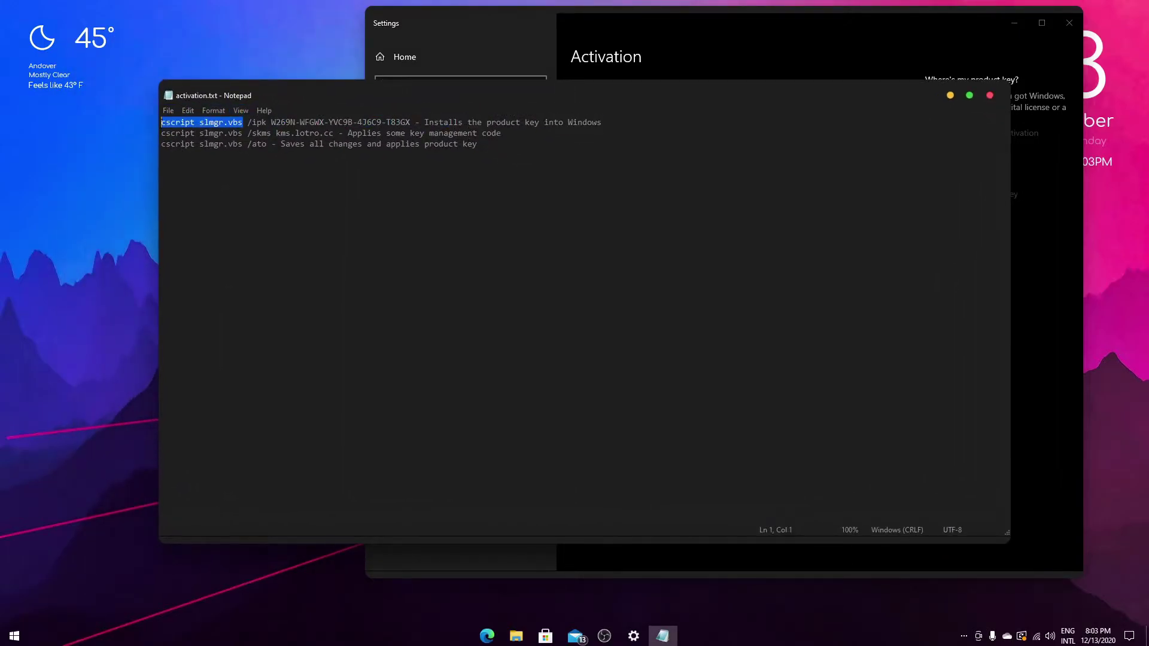
pyautogui.doubleClick(209, 146)
pyautogui.click(257, 122)
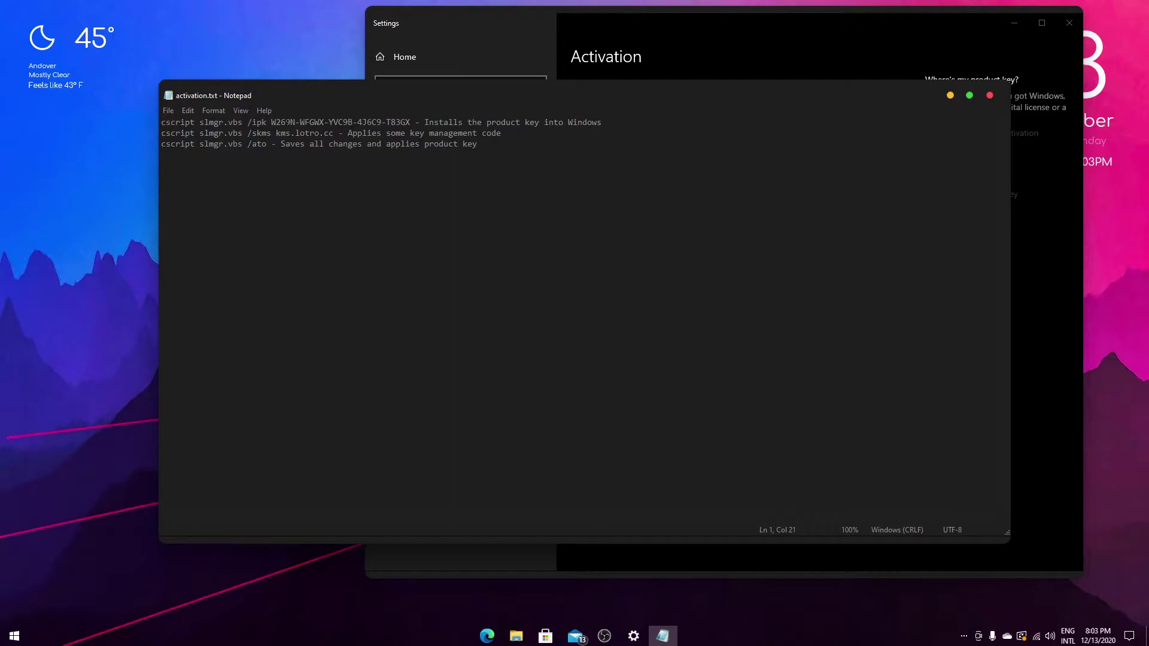
pyautogui.click(396, 122)
pyautogui.moveTo(349, 132); pyautogui.dragTo(503, 134)
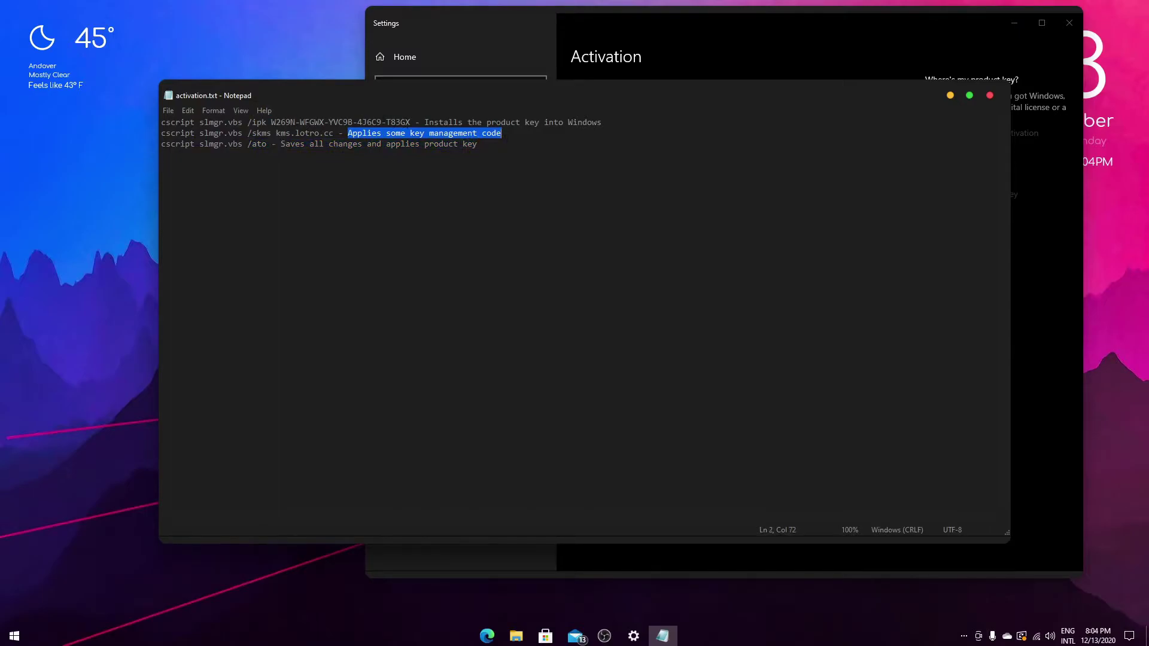
pyautogui.click(411, 122)
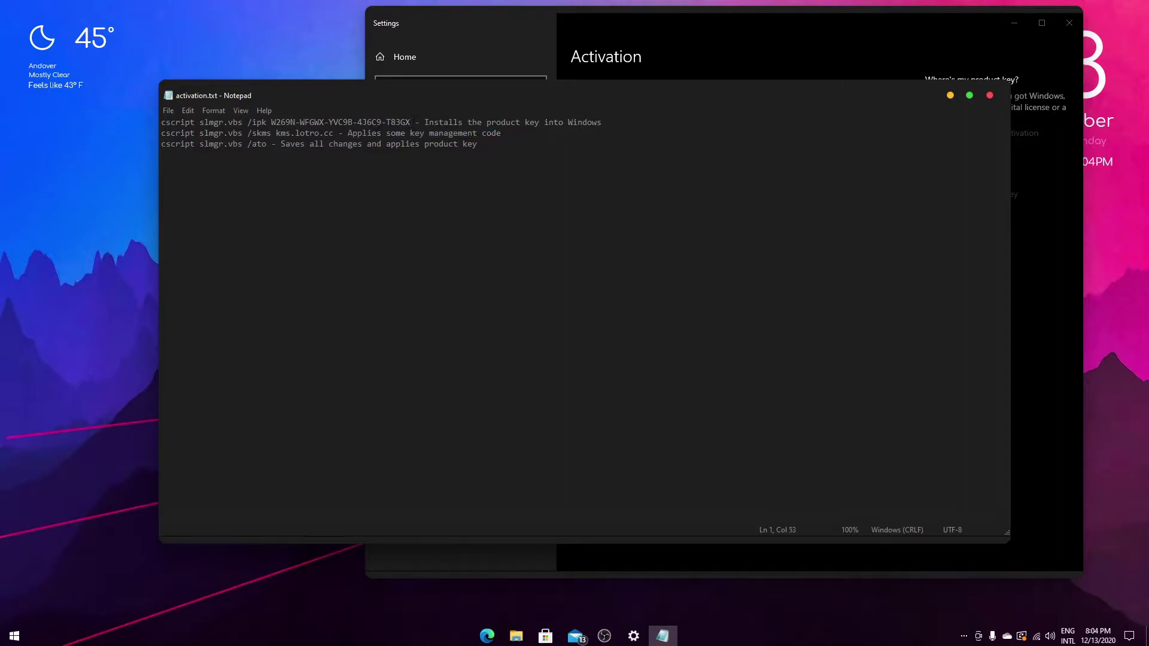
pyautogui.moveTo(410, 123); pyautogui.dragTo(151, 121)
pyautogui.moveTo(353, 133); pyautogui.dragTo(363, 133)
pyautogui.moveTo(601, 122); pyautogui.dragTo(435, 122)
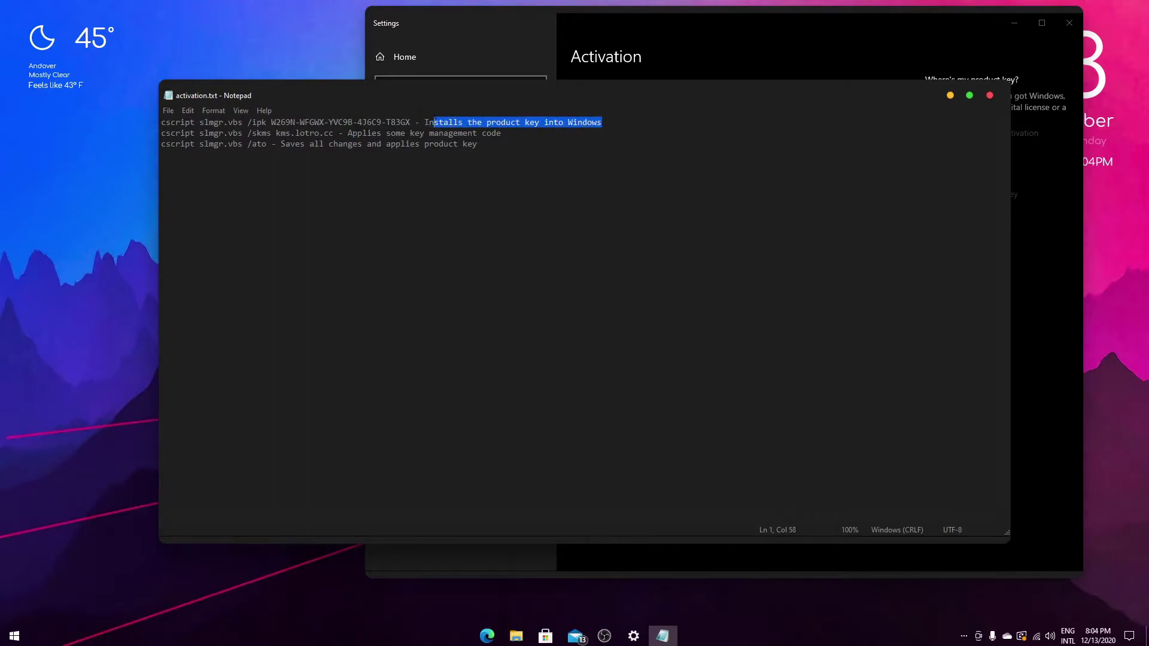
pyautogui.click(449, 144)
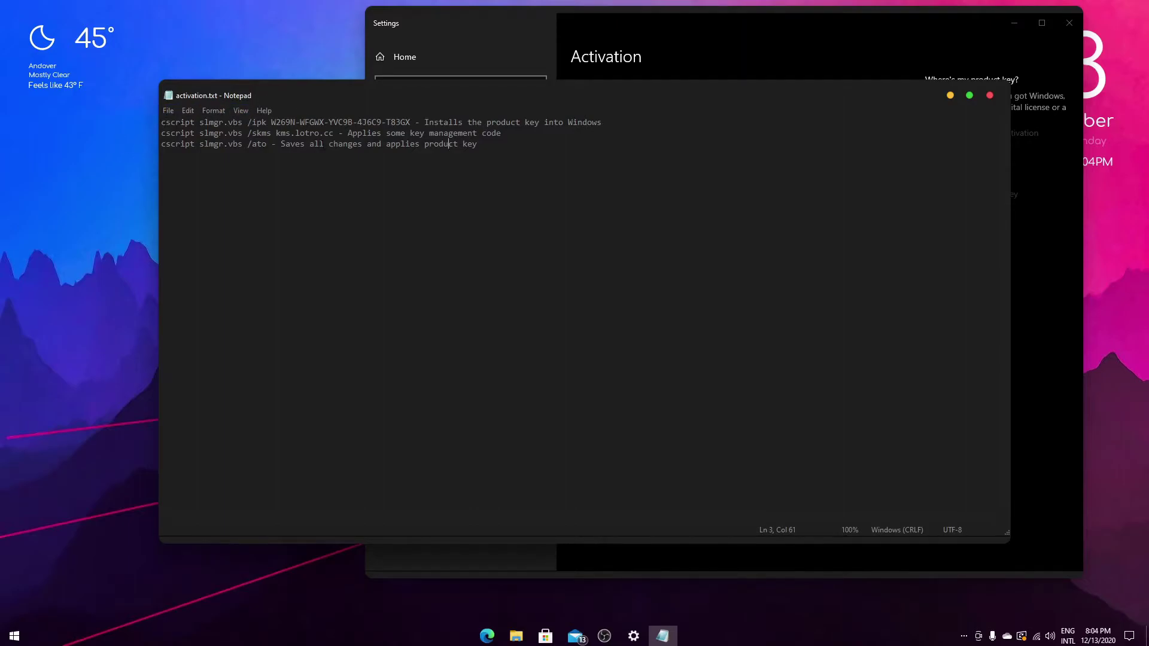
# - Open Command Prompt as administrator and place its window below the command lines in activation.txt
pyautogui.press('super')
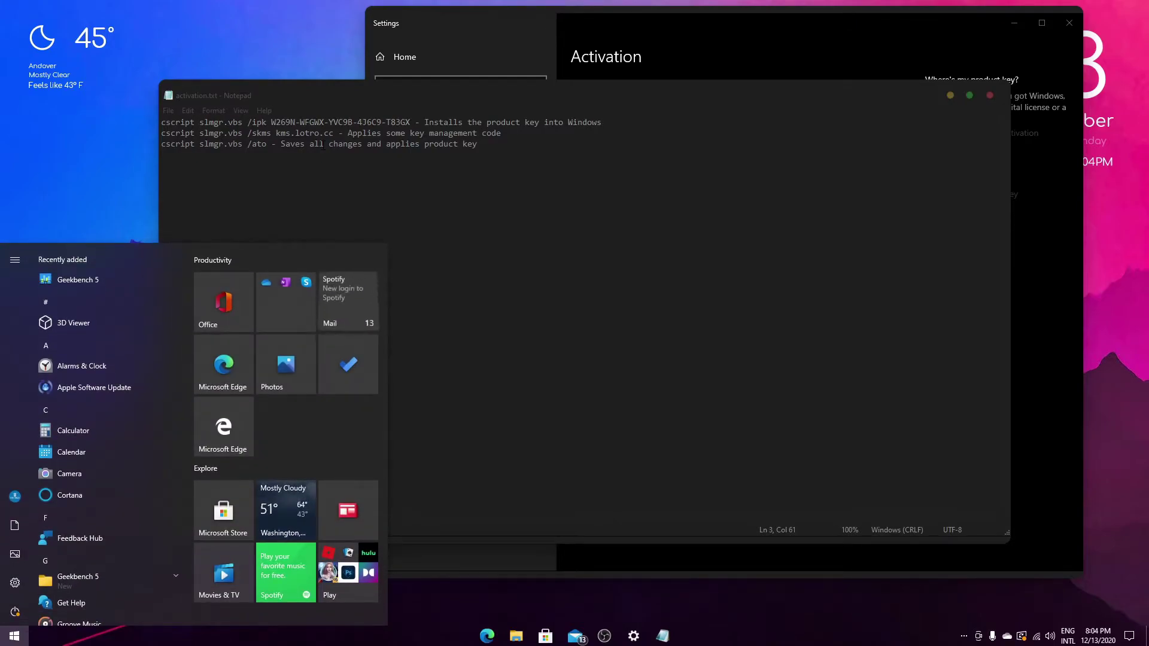
pyautogui.write('cmd')
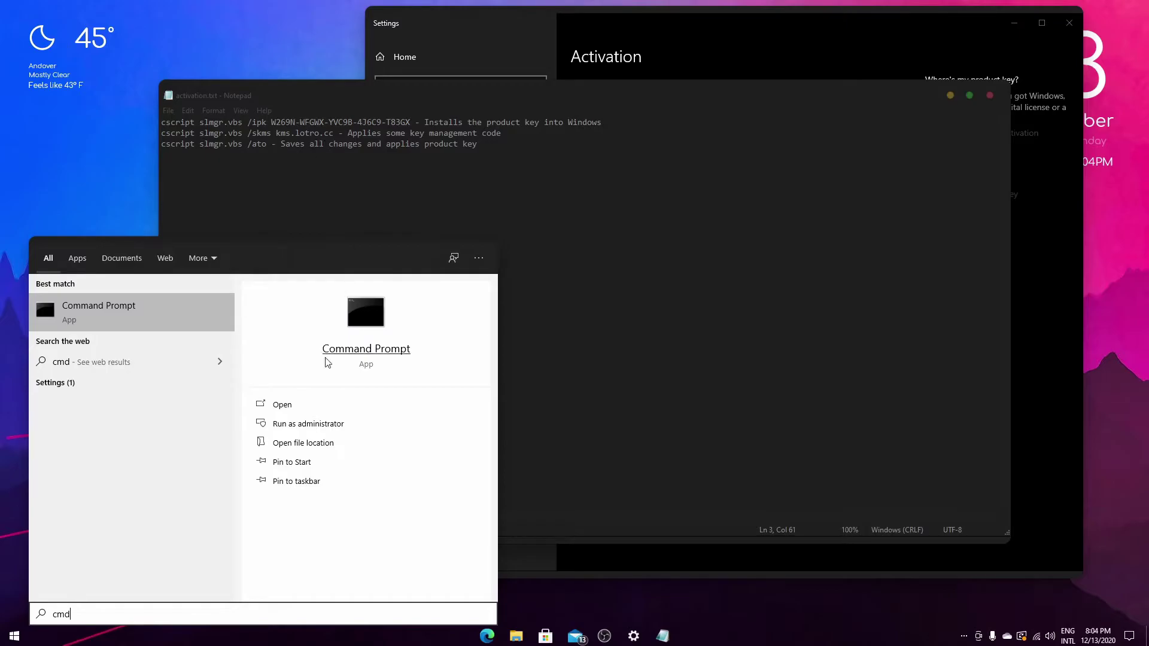
pyautogui.click(311, 427)
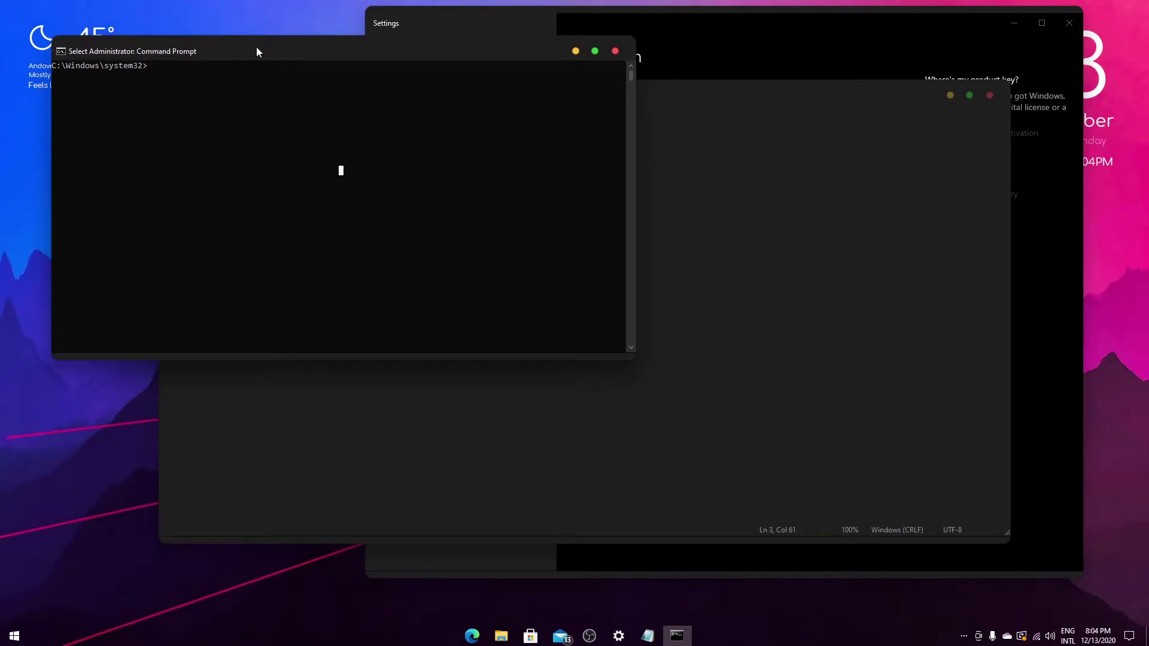
pyautogui.moveTo(256, 51); pyautogui.dragTo(317, 180)
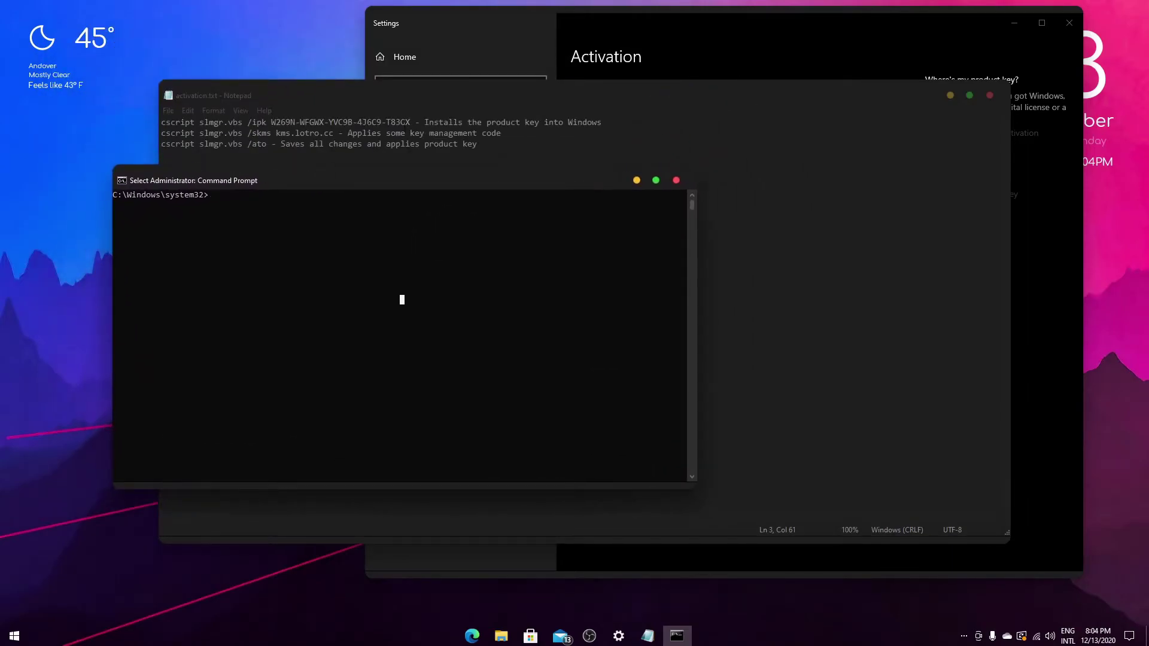
# - Copy the cscript slmgr.vbs /ipk command with its product key from activation.txt and run it in Command Prompt
pyautogui.click(405, 126)
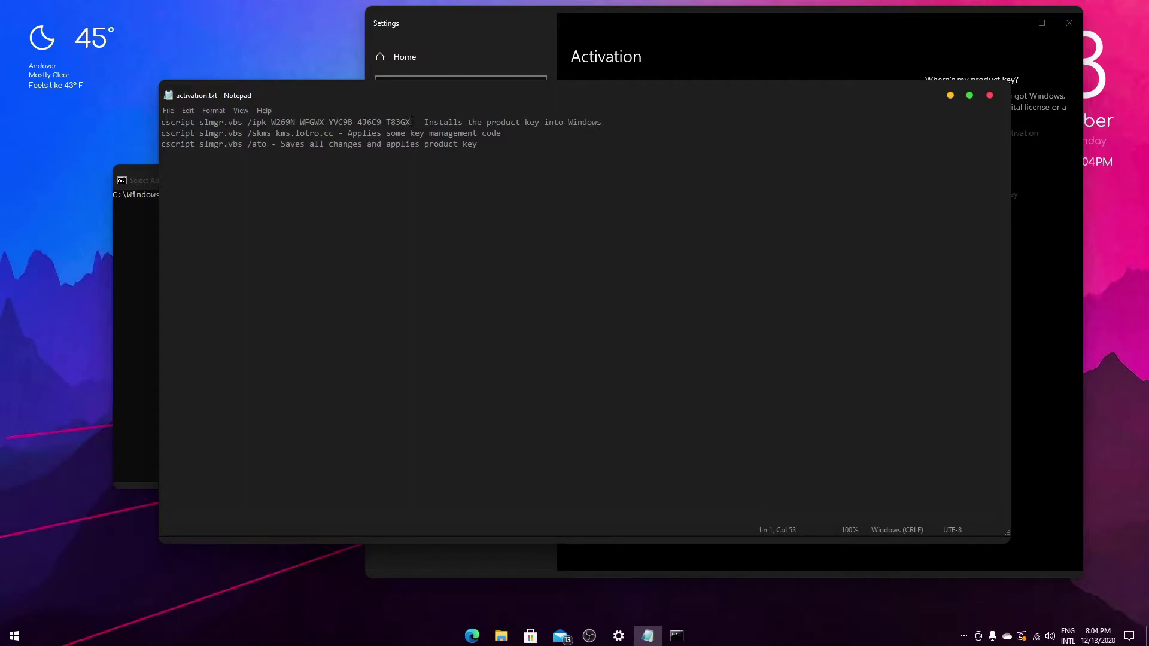
pyautogui.moveTo(410, 122); pyautogui.dragTo(137, 118)
pyautogui.press('super+c')
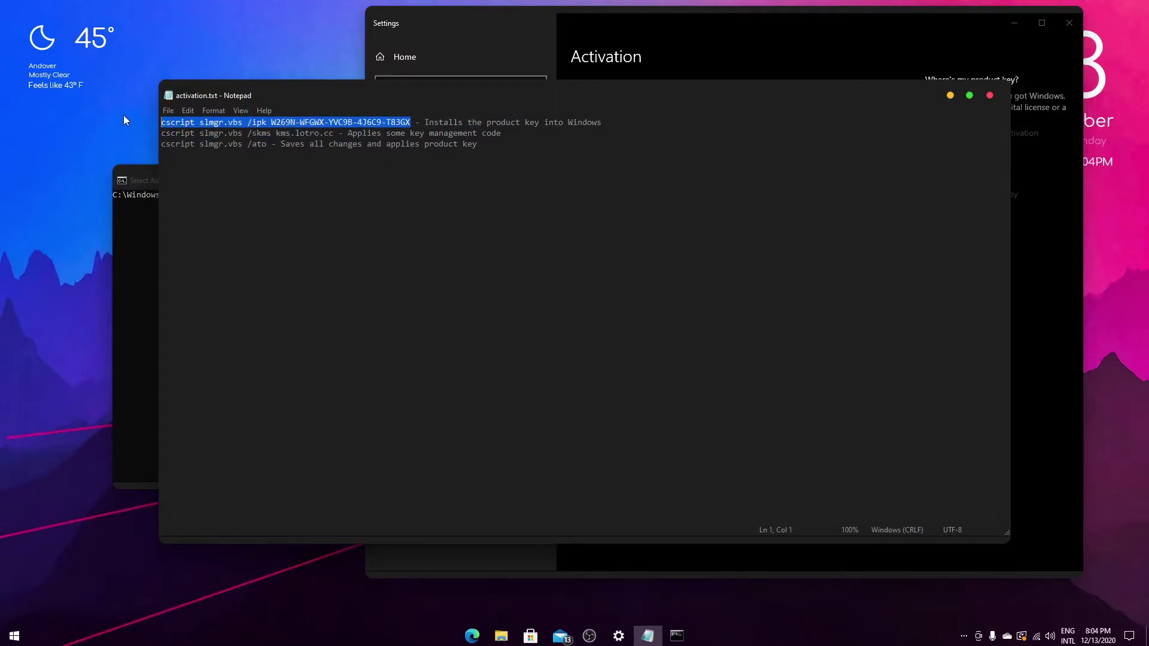
pyautogui.click(133, 181)
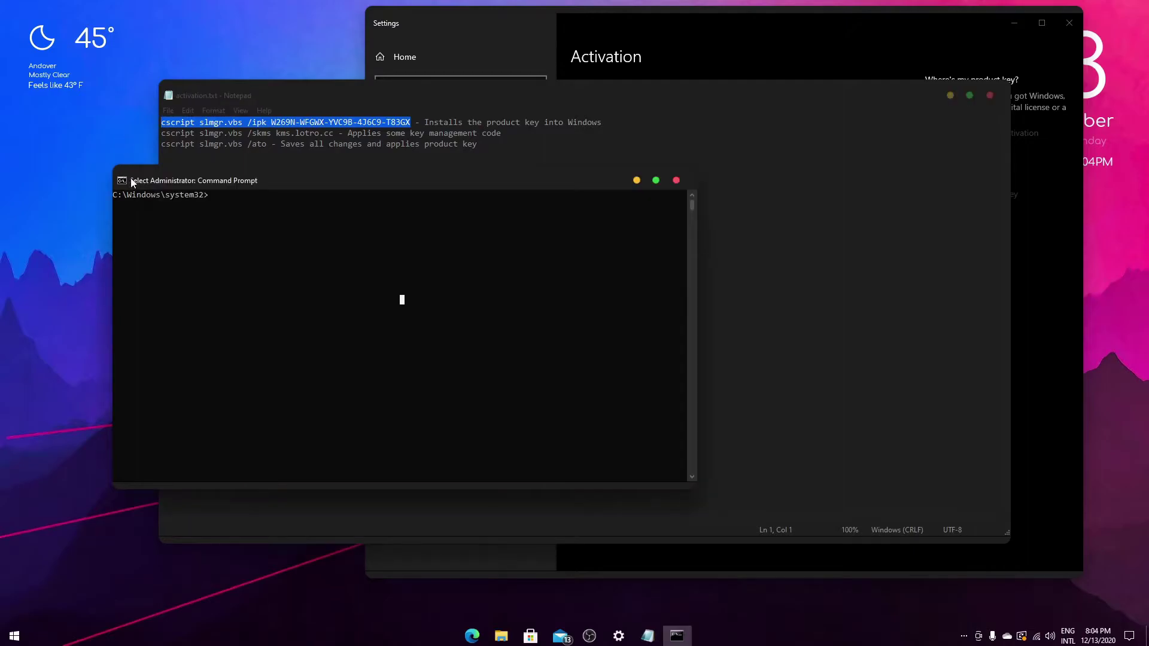
pyautogui.rightClick(221, 189)
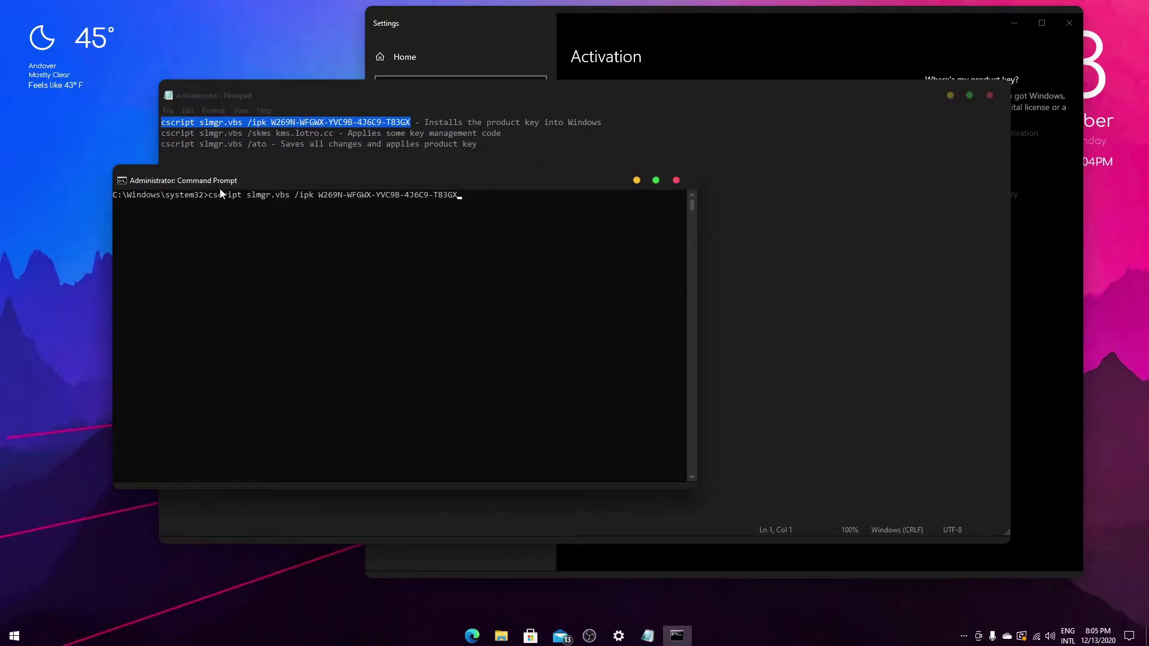
pyautogui.press('Return')
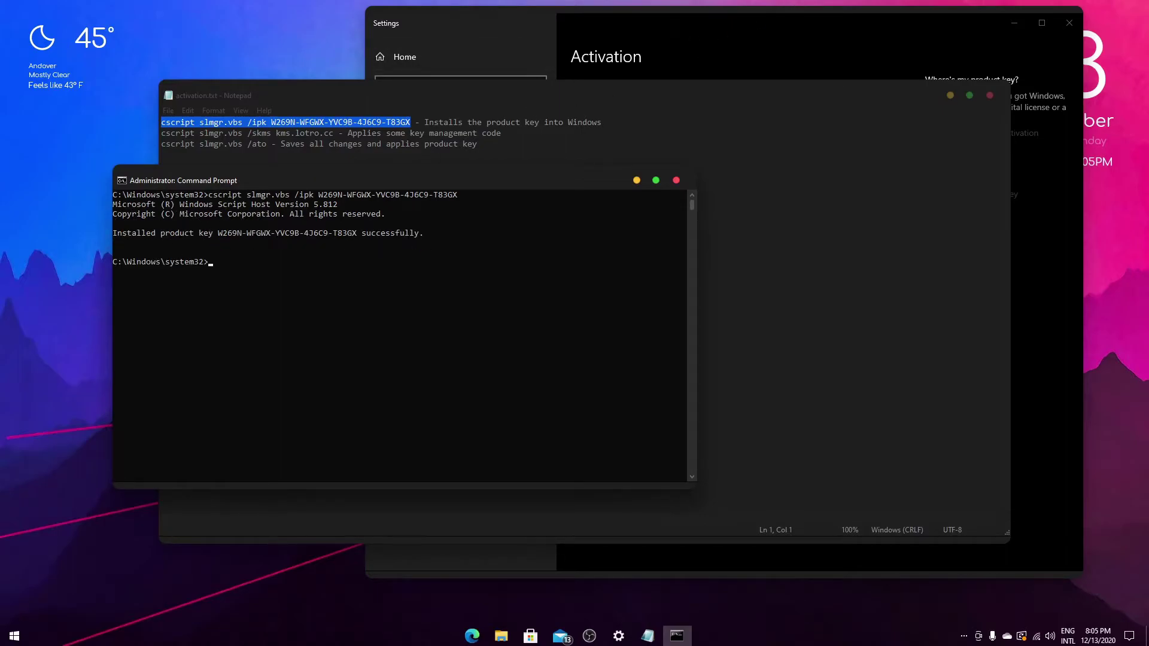
# - Copy the command cscript slmgr.vbs /skms kms.lotro.cc from activation.txt and run it in Command Prompt
pyautogui.click(382, 132)
pyautogui.click(334, 123)
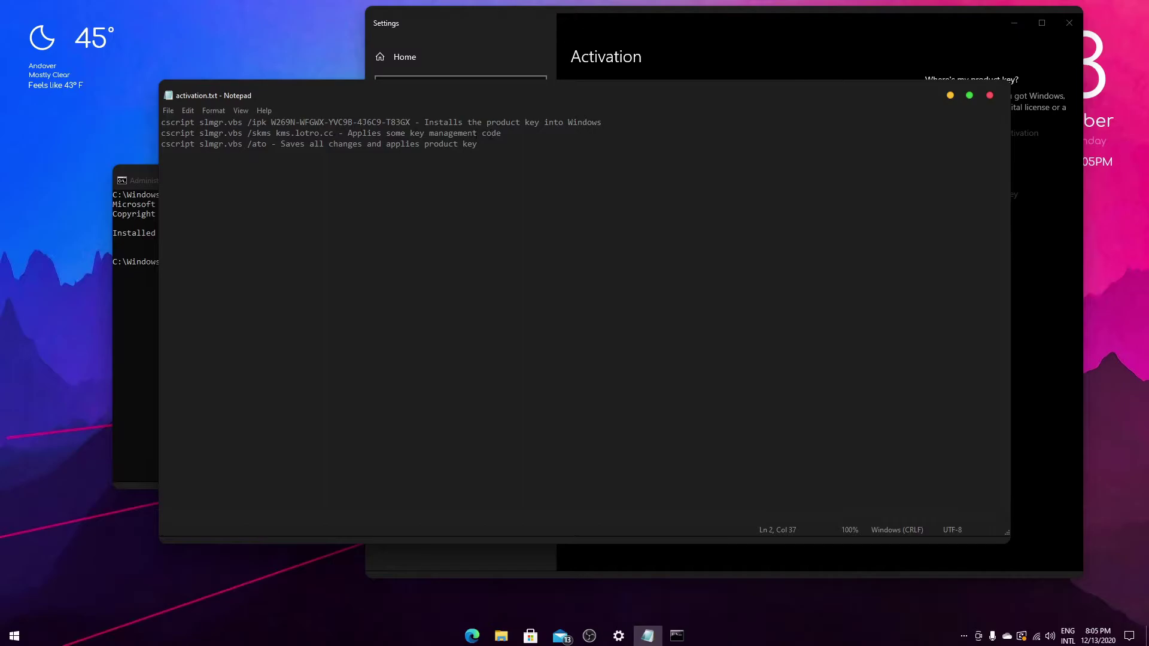
pyautogui.moveTo(333, 131); pyautogui.dragTo(111, 128)
pyautogui.hotkey('ctrl', 'c')
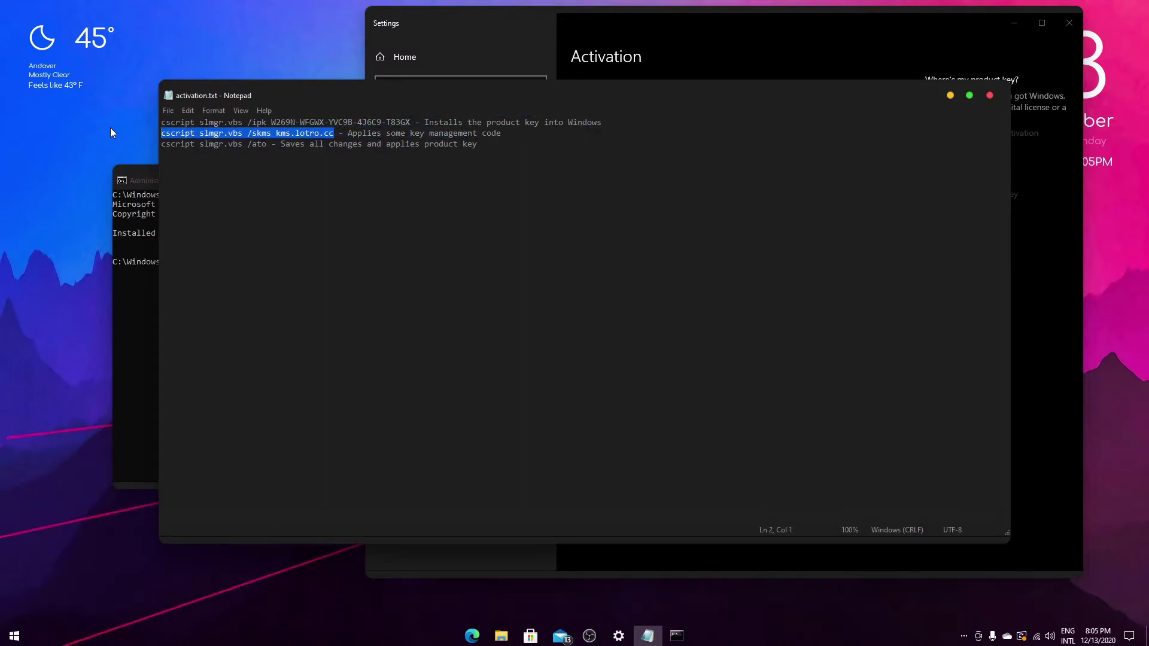
pyautogui.click(127, 217)
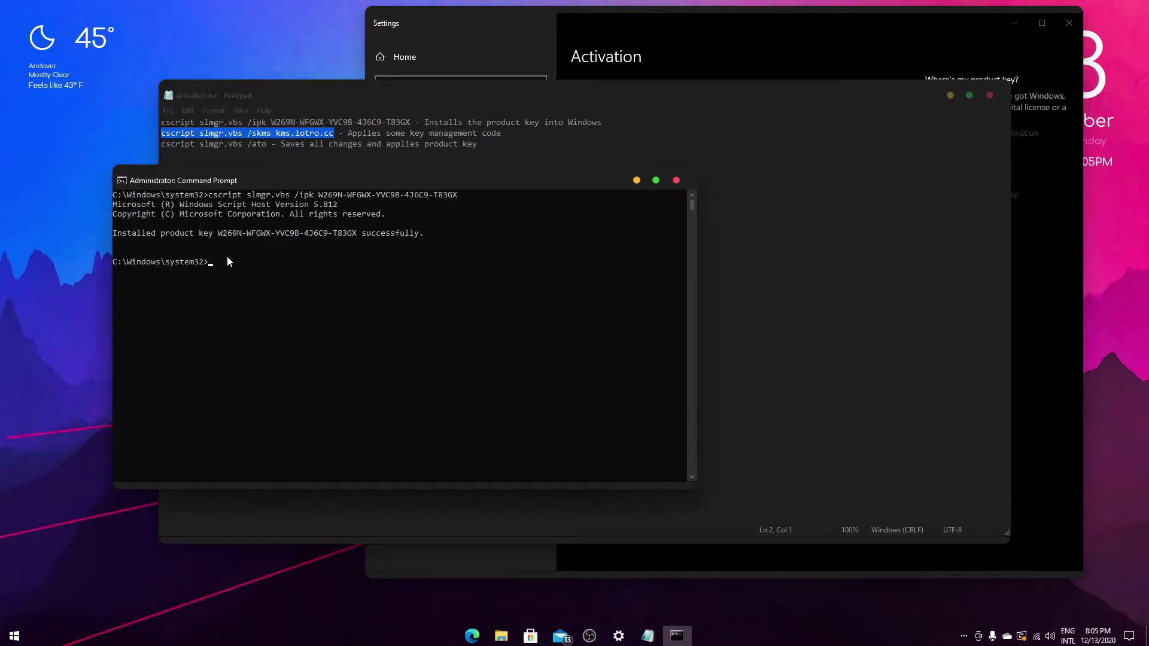
pyautogui.hotkey('ctrl', 'v')
pyautogui.press('Return')
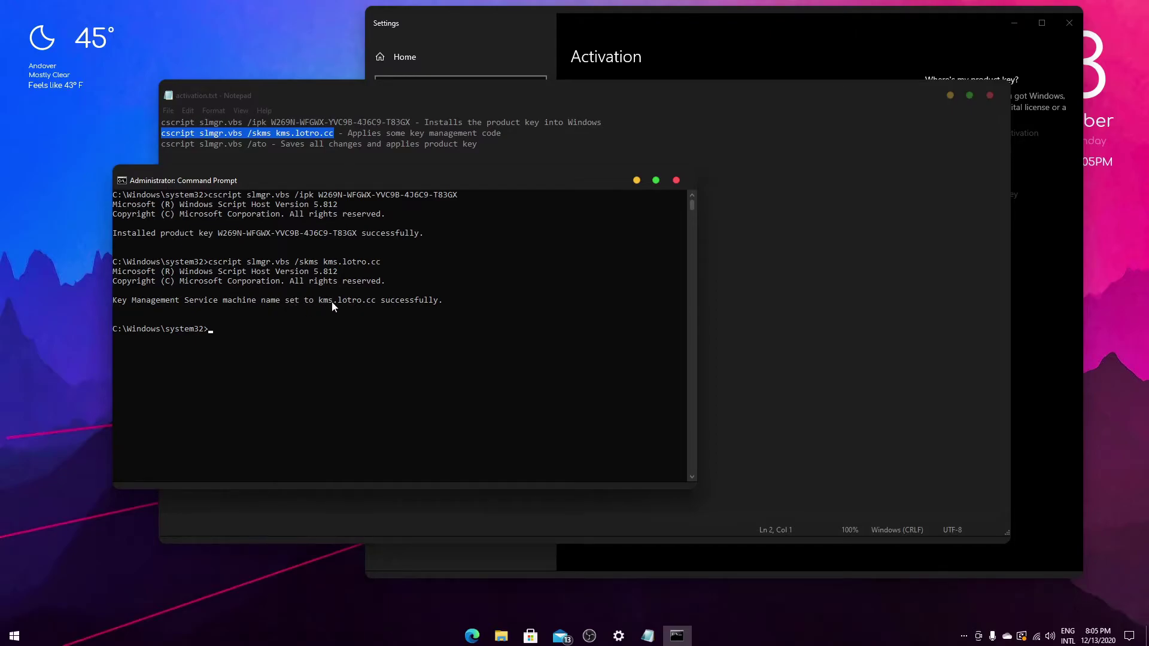
# - Copy the command cscript slmgr.vbs /ato from activation.txt and run it in Command Prompt
pyautogui.scroll(-1, 353, 238)
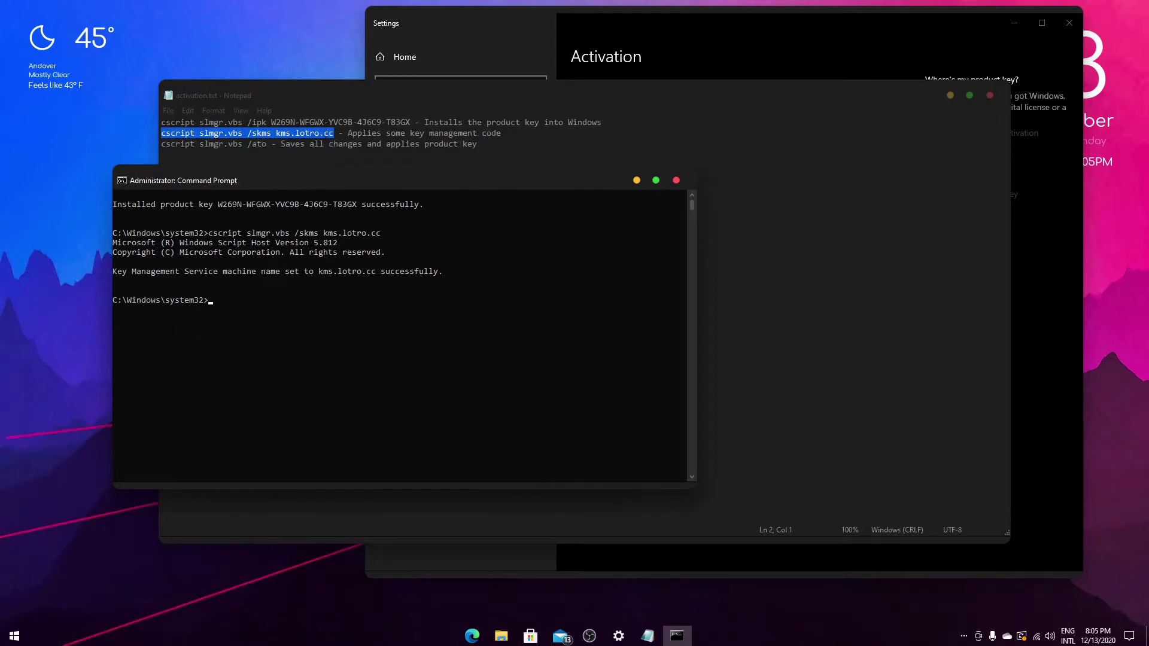
pyautogui.click(320, 145)
pyautogui.moveTo(268, 144); pyautogui.dragTo(155, 144)
pyautogui.press('super+c')
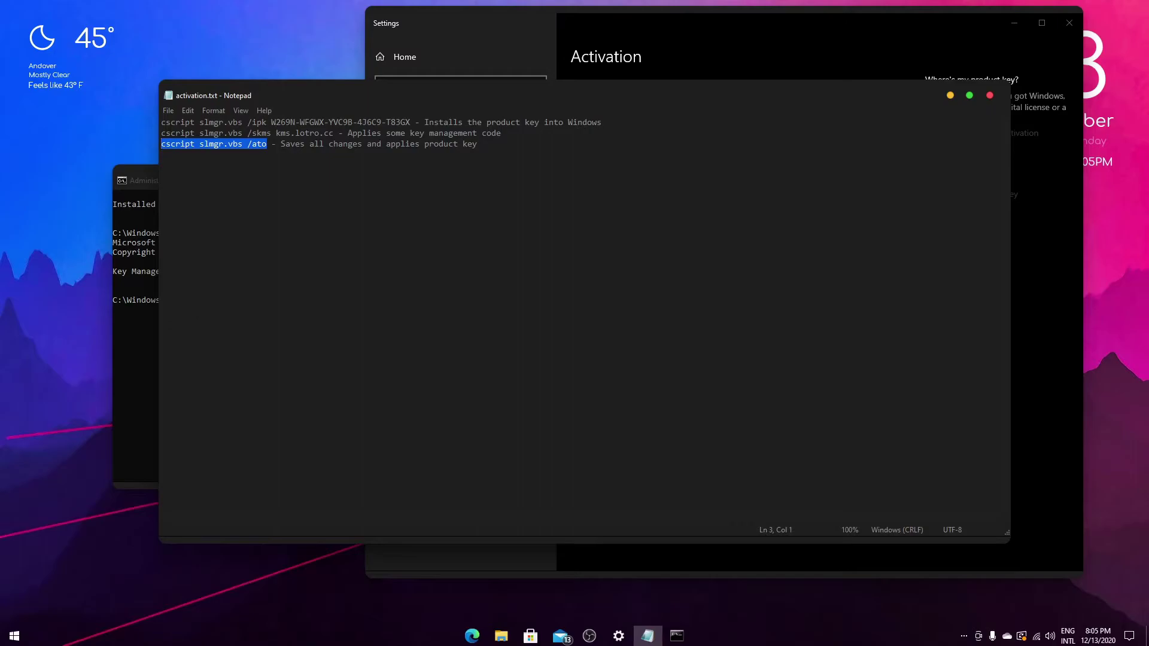
pyautogui.click(133, 310)
pyautogui.rightClick(217, 299)
pyautogui.press('Return')
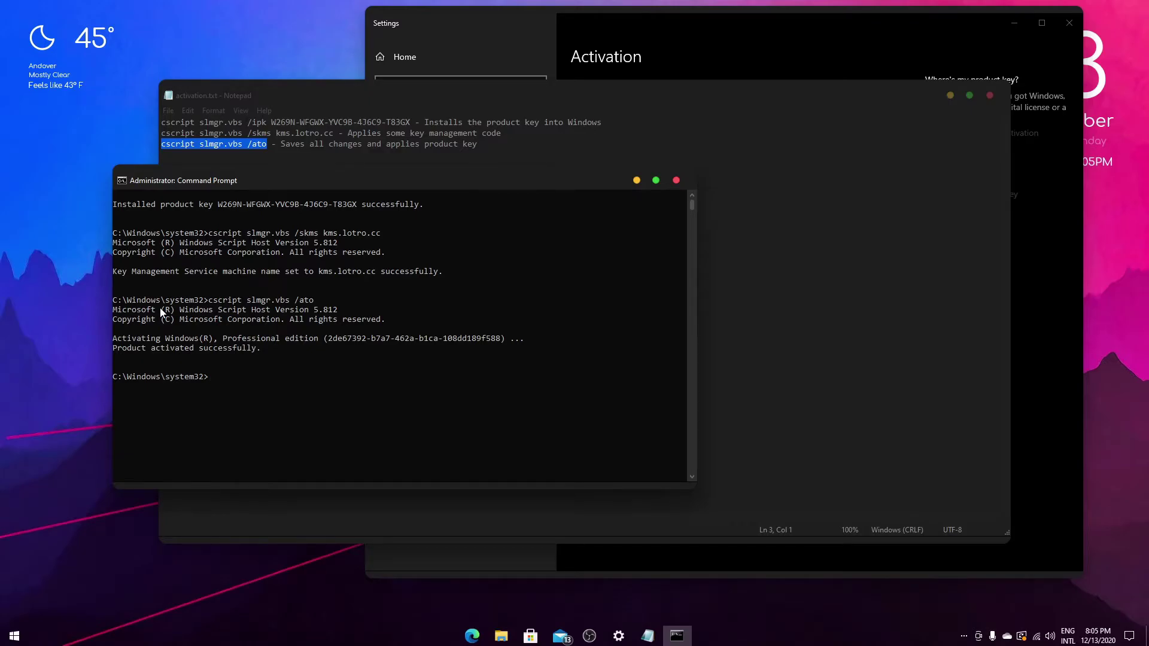
# - Review the command output, check the activation status in Settings, and return to the Settings home page
pyautogui.scroll(1, 176, 320)
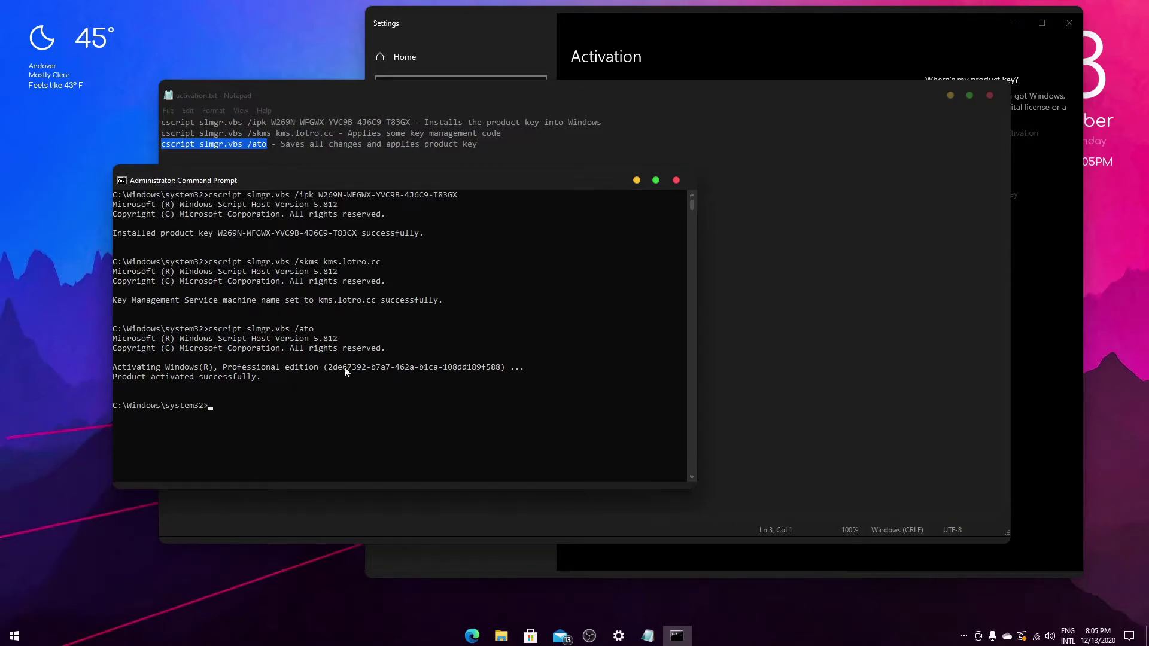
pyautogui.click(672, 18)
pyautogui.moveTo(673, 18); pyautogui.dragTo(562, 28)
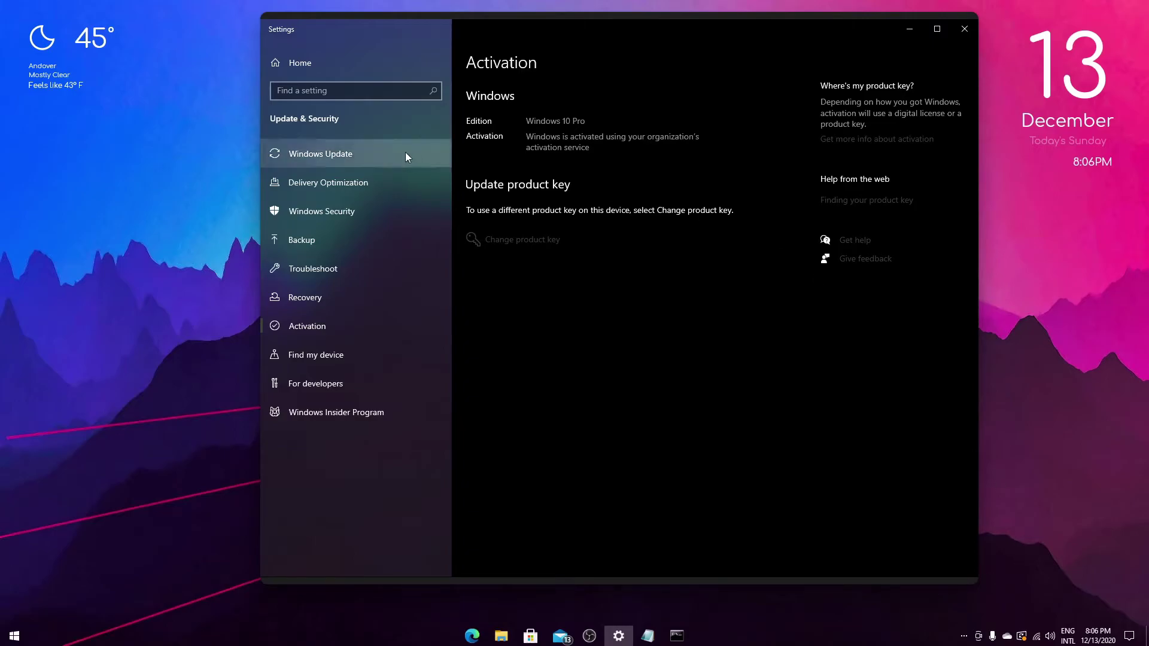
pyautogui.click(311, 67)
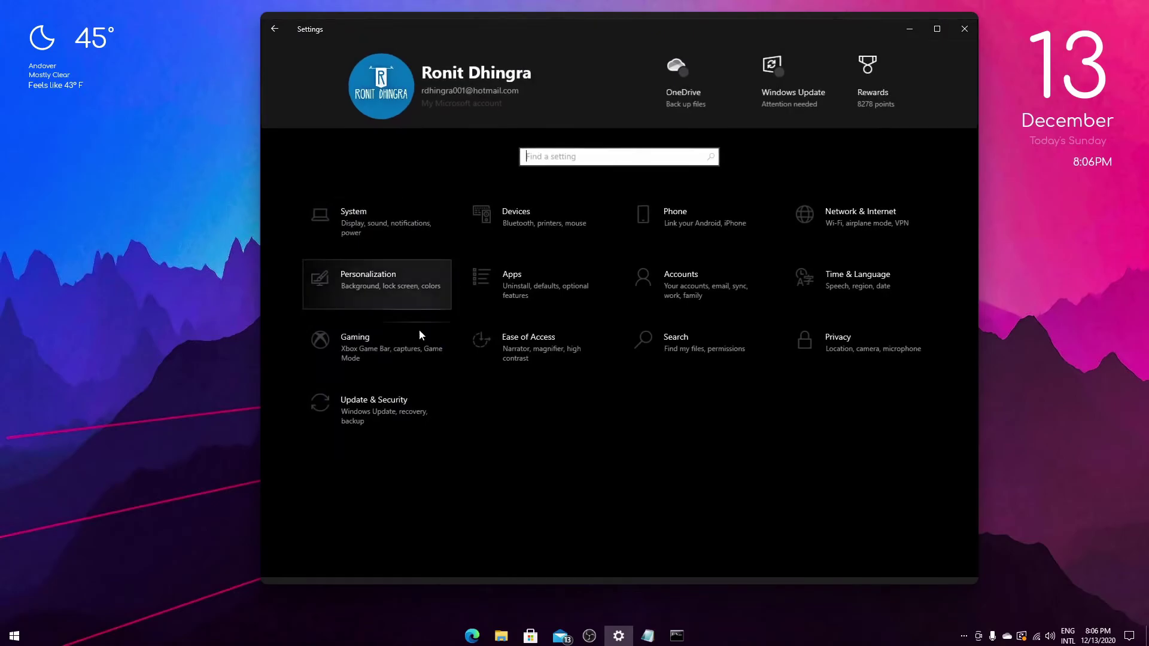
# - Open the Colors page of the Personalization settings and examine the color mode, accent color and surface options
pyautogui.click(392, 281)
pyautogui.click(301, 182)
pyautogui.scroll(-2, 595, 333)
pyautogui.scroll(-2, 595, 333)
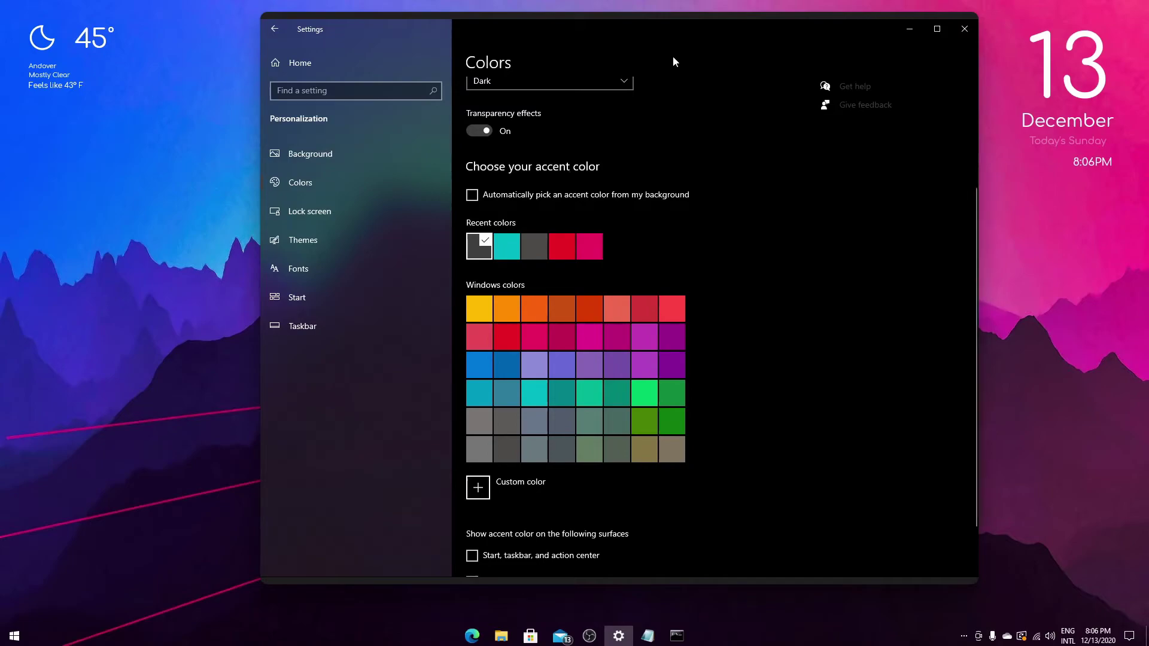
pyautogui.moveTo(638, 27); pyautogui.dragTo(567, 34)
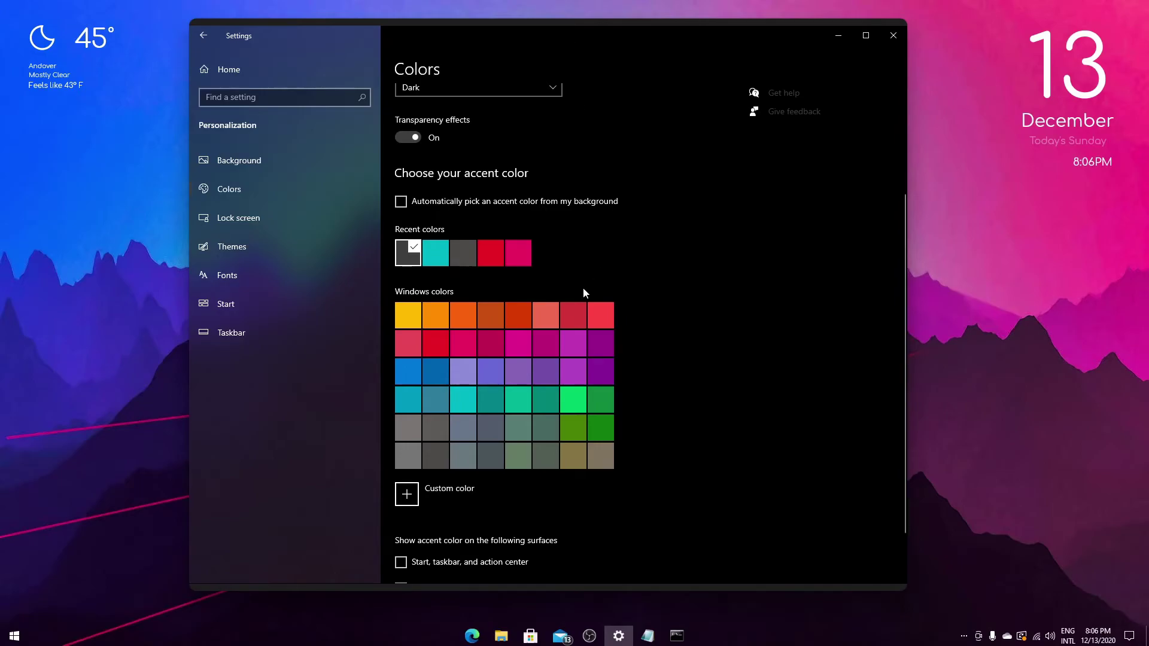
pyautogui.scroll(2, 597, 277)
pyautogui.scroll(-3, 794, 161)
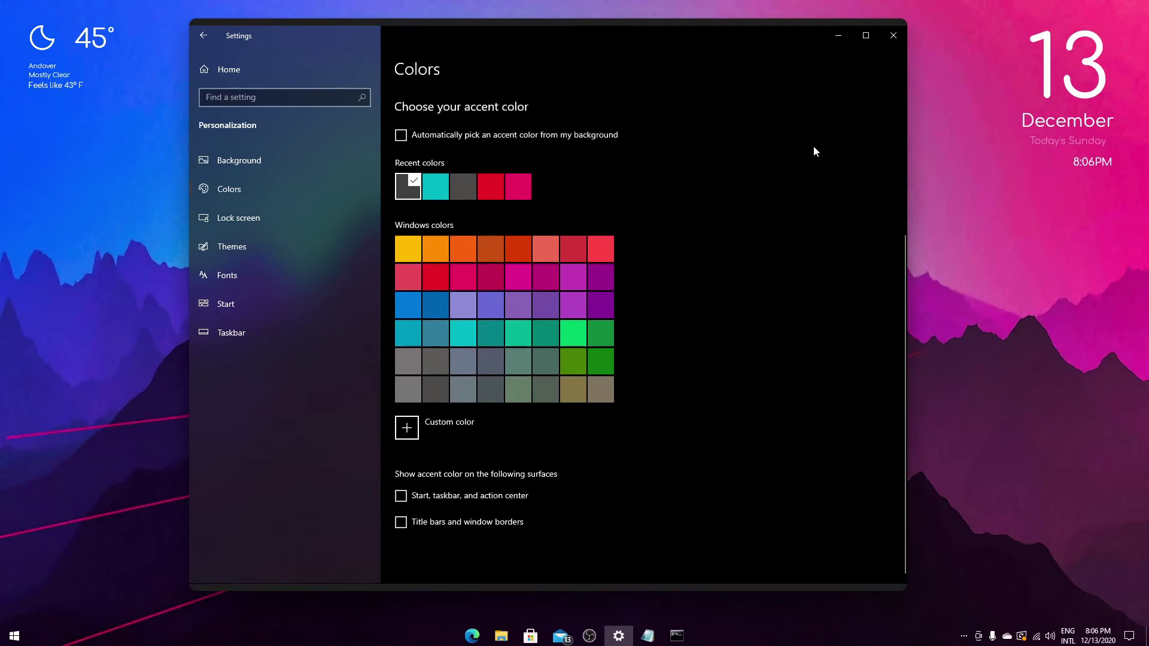
# - Minimize Settings and bring up activation.txt in Notepad to view the three slmgr.vbs commands
pyautogui.click(832, 37)
pyautogui.click(647, 636)
pyautogui.press('Right')
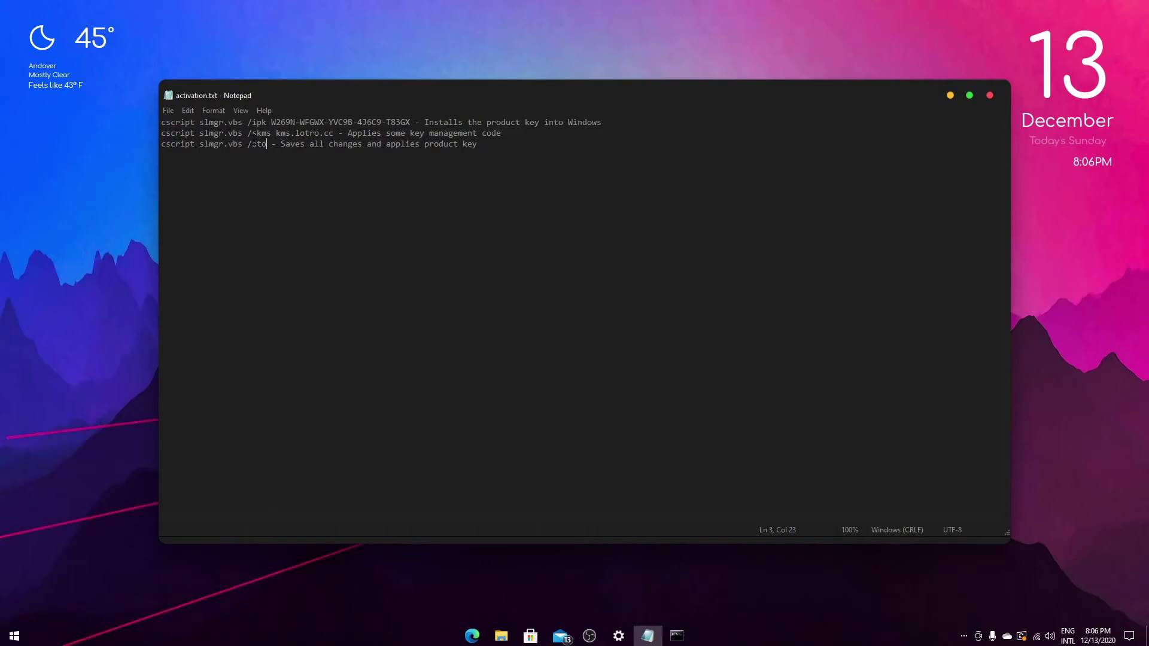
# - Restore Settings, go back to its home page and close the Settings window
pyautogui.click(619, 636)
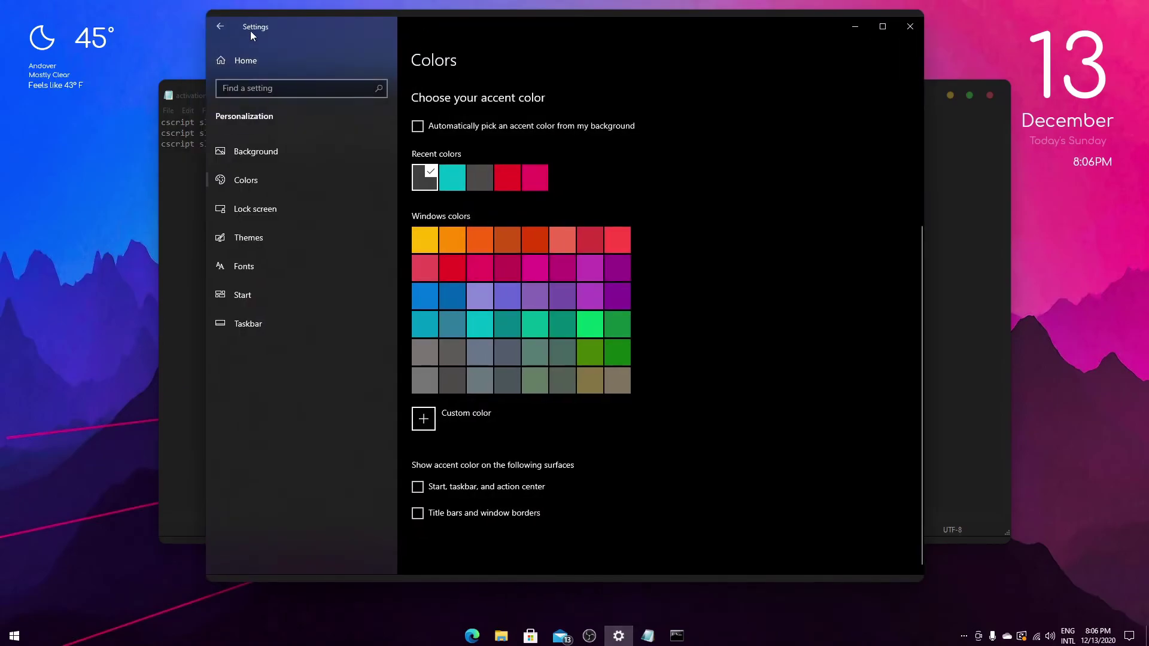
pyautogui.click(222, 26)
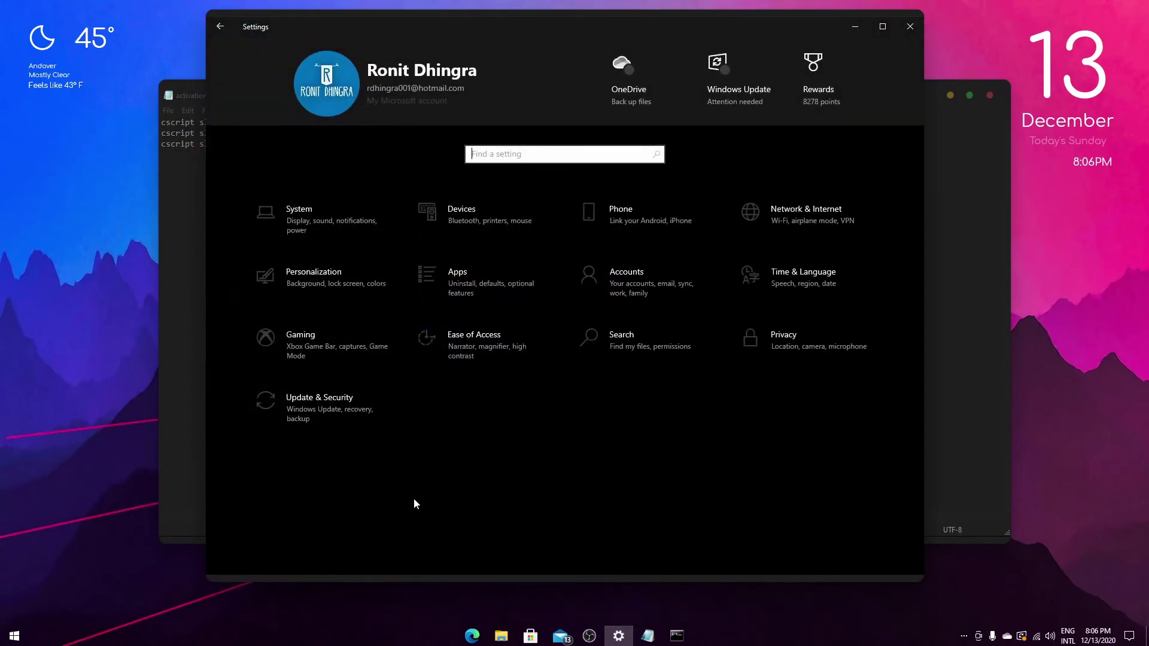
pyautogui.click(910, 27)
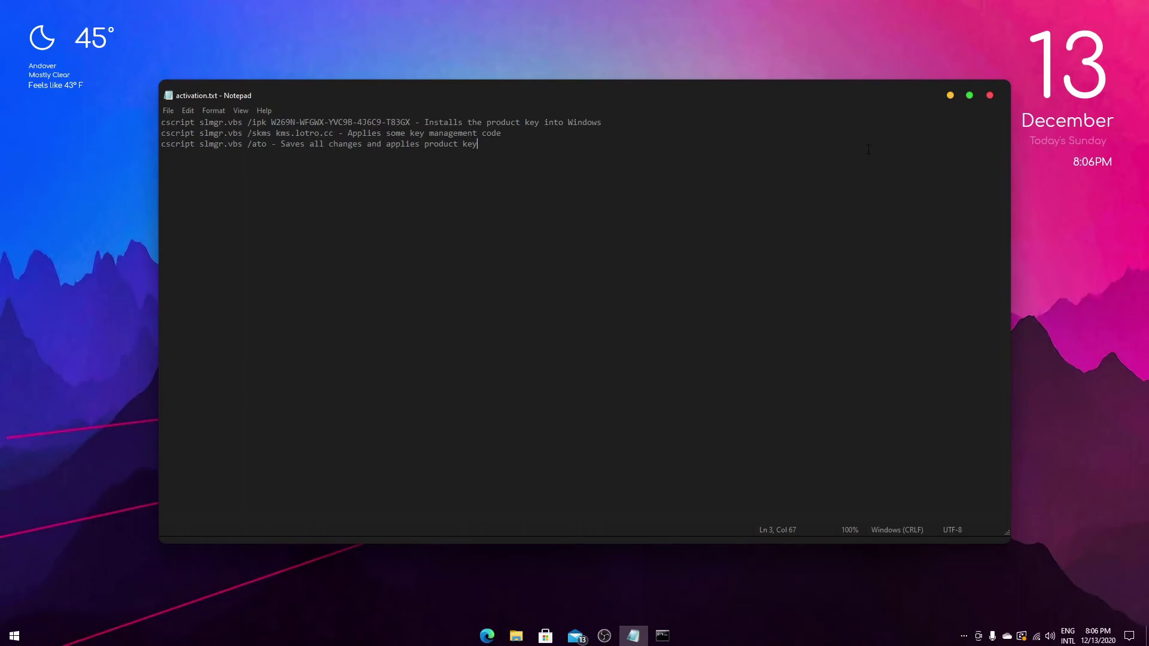
pyautogui.click(394, 29)
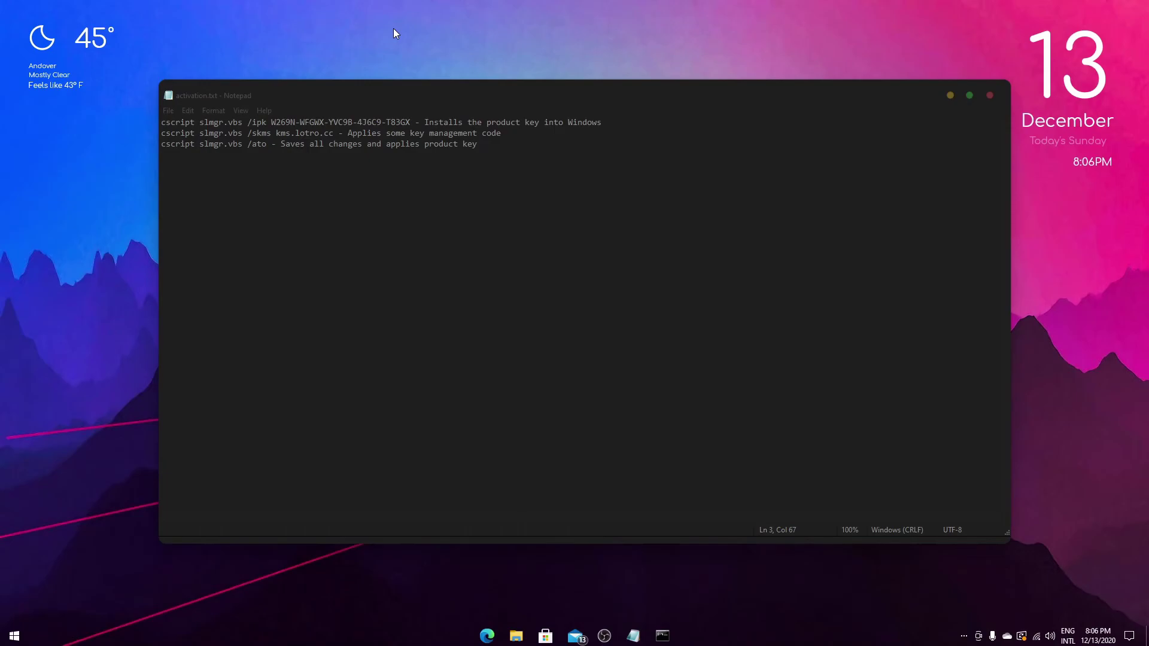